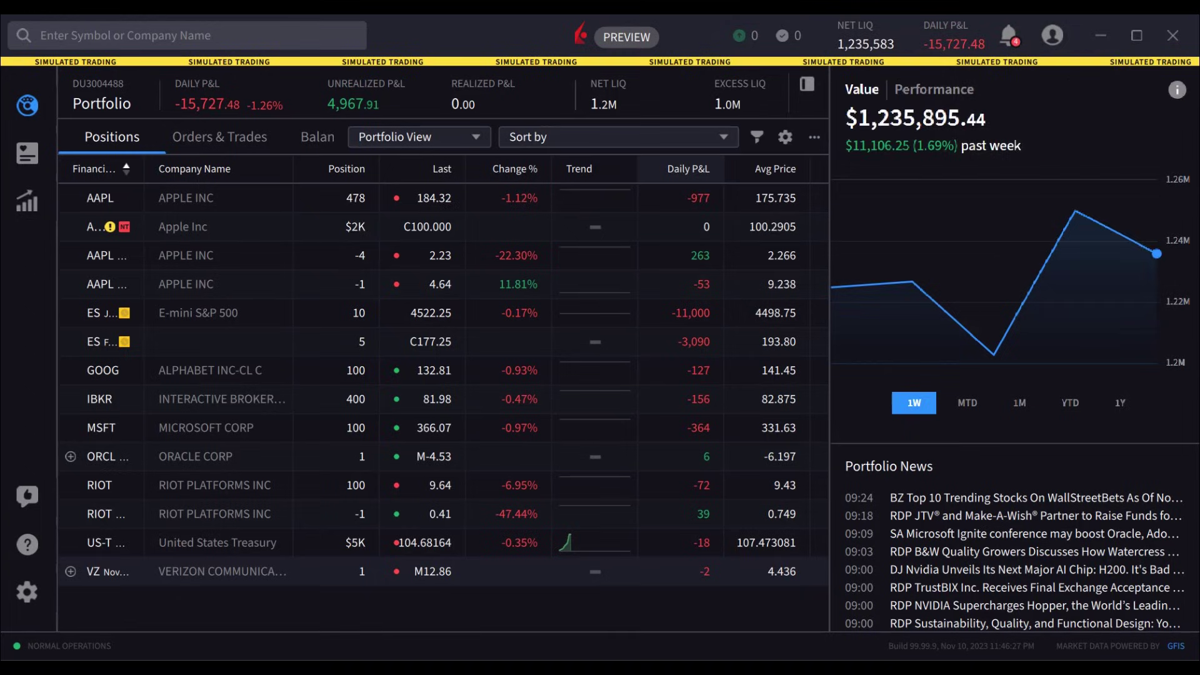
Step: Select the AAPL position to show its quote details, stats and 1Y chart
left_click(114, 196)
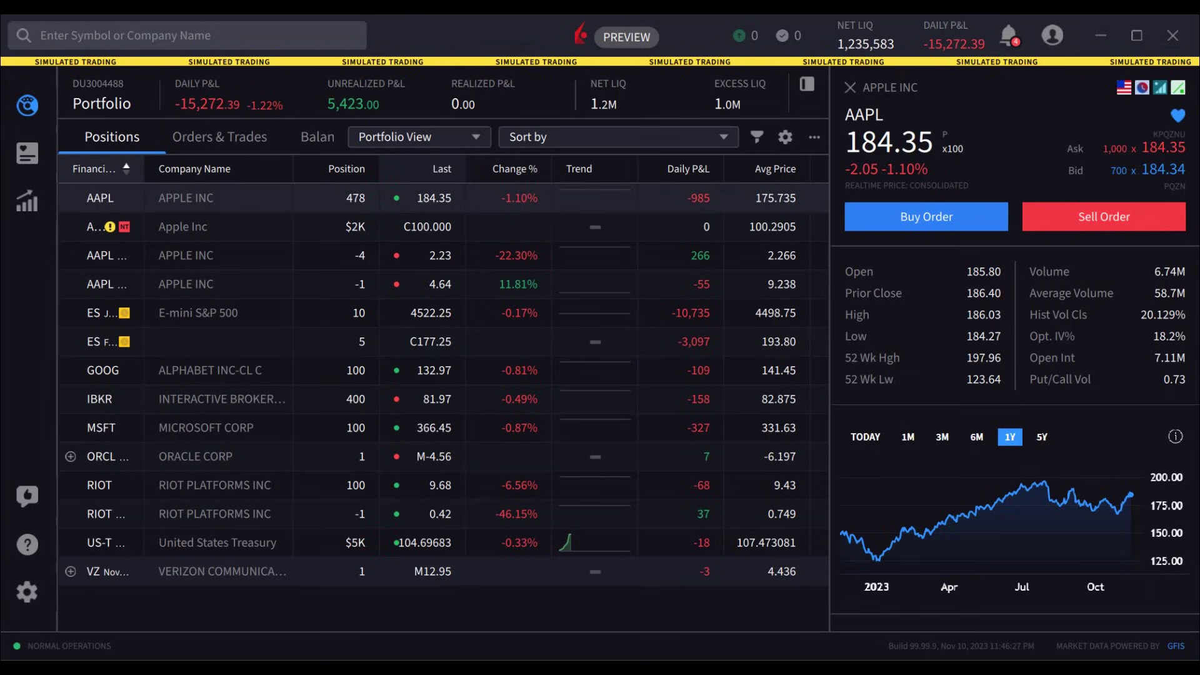
left_click(100, 197)
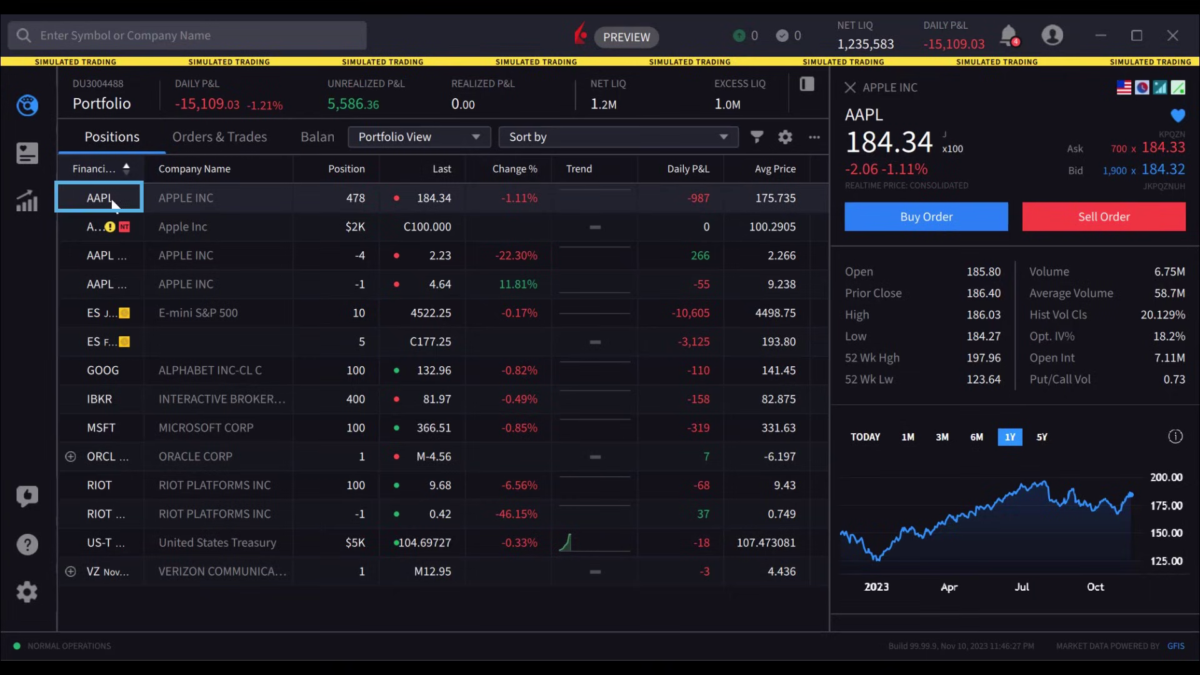
Step: Open the Charts page and chart the GOOG position as a 30-minute candlestick chart
left_click(27, 201)
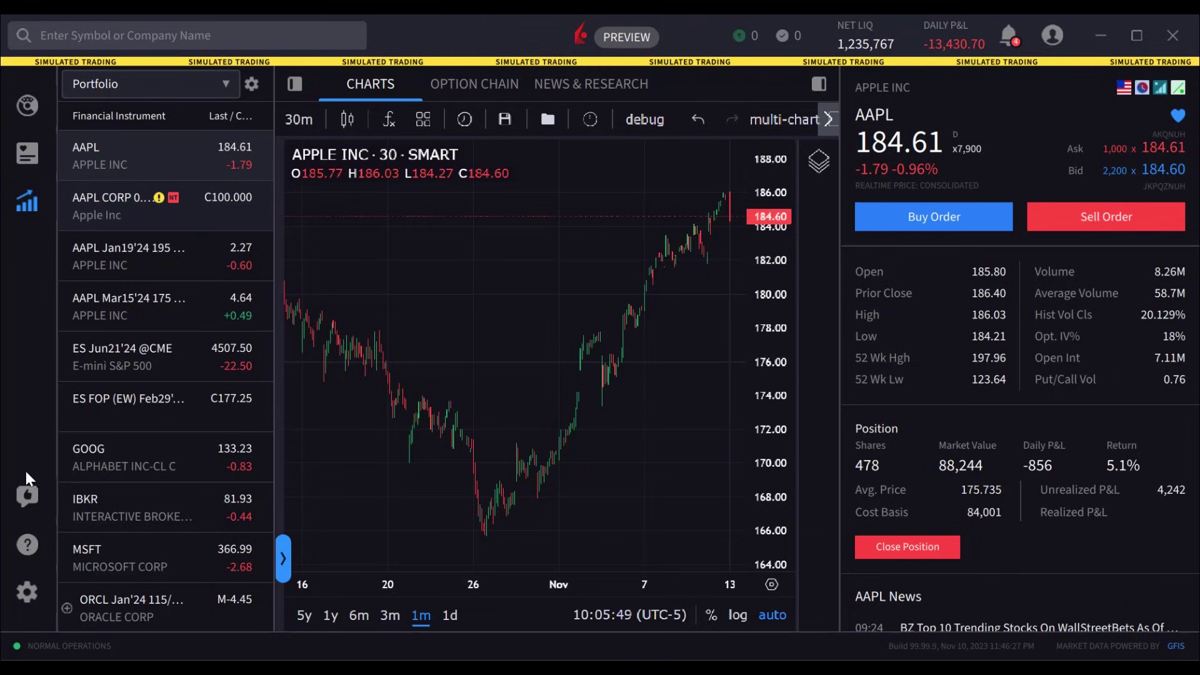
left_click(119, 456)
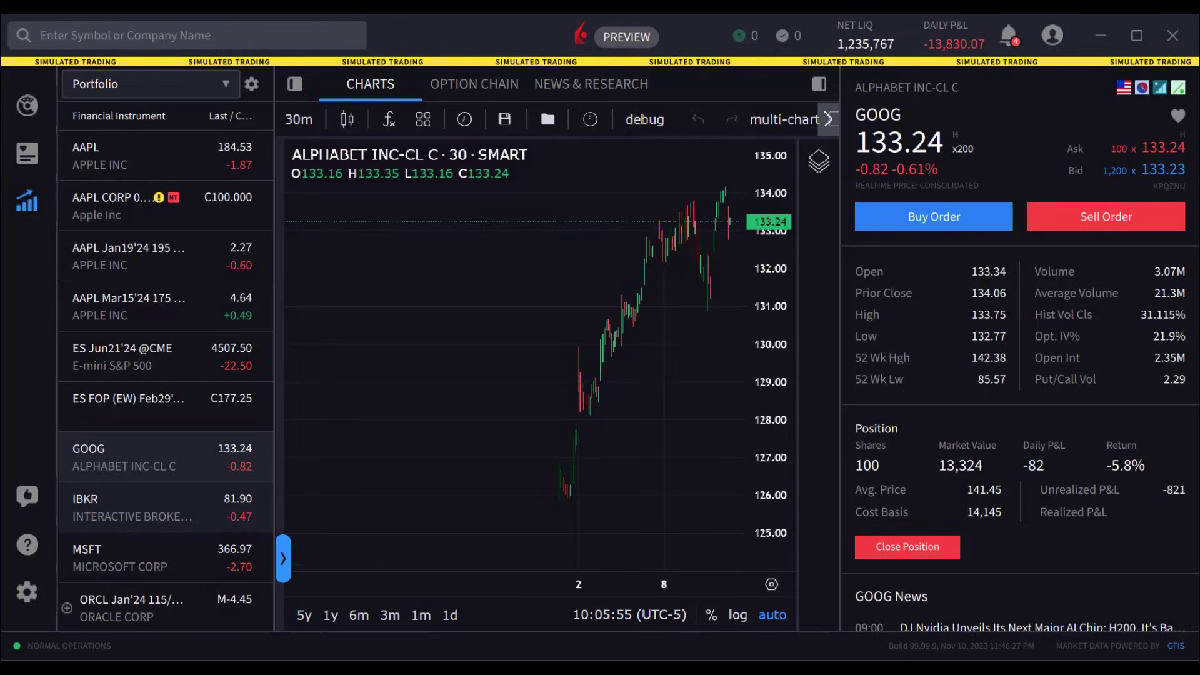
key("Tab")
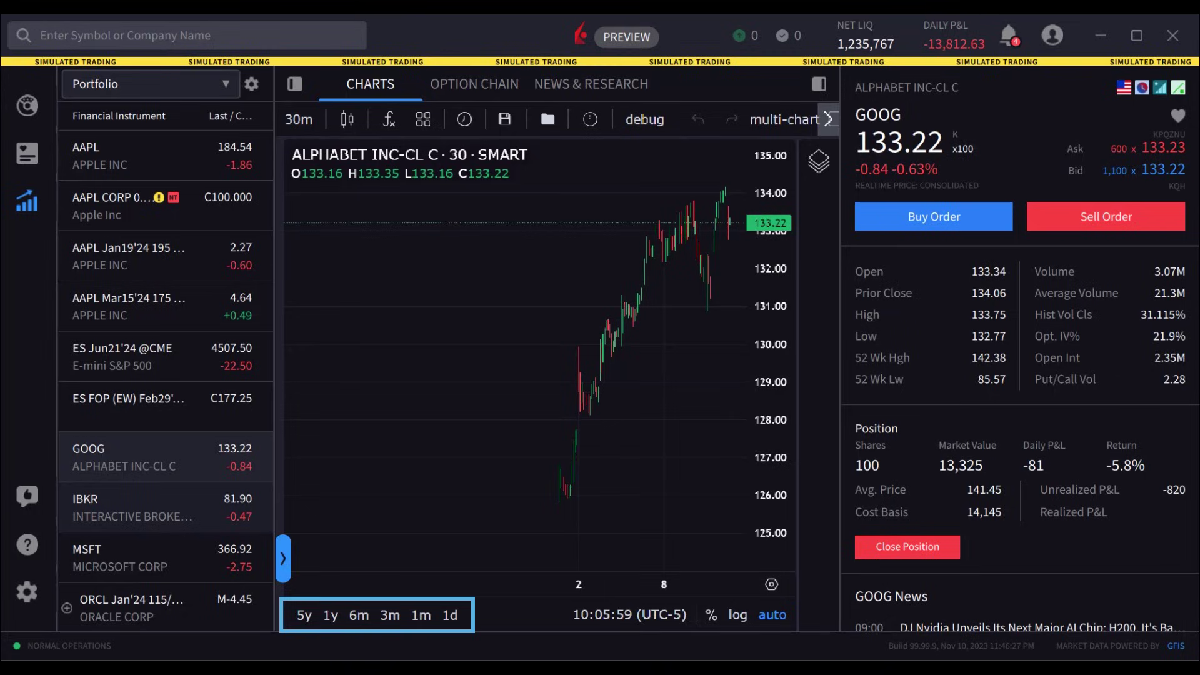
key("Tab")
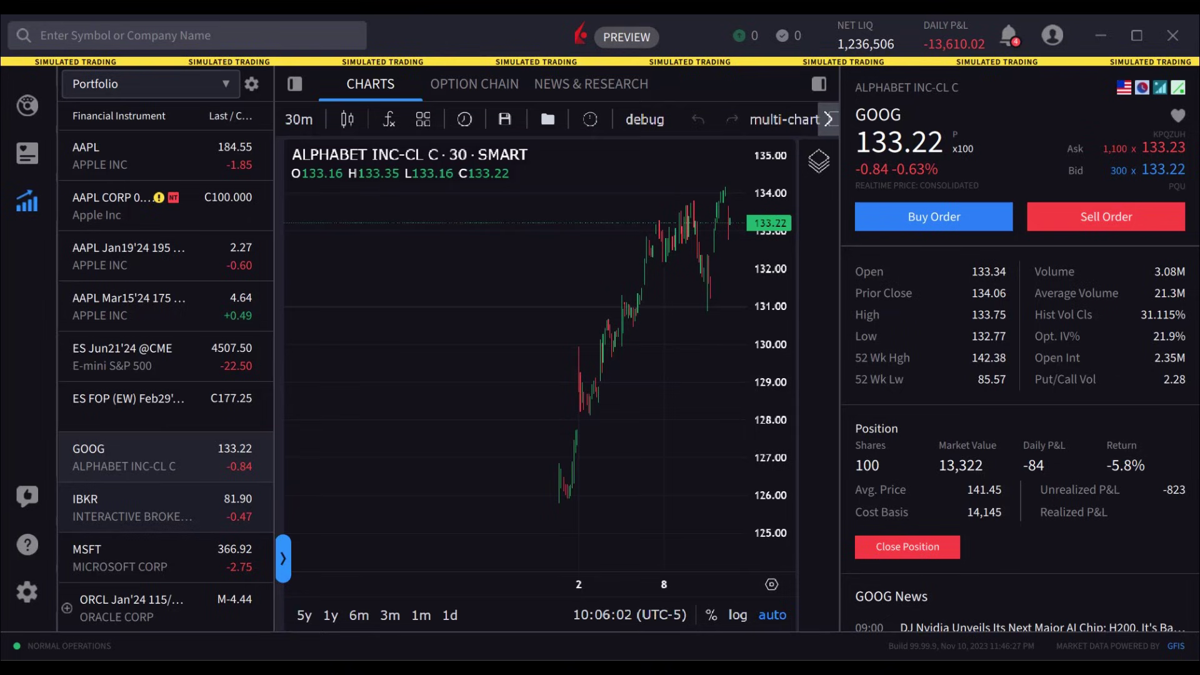
Step: Chart MSFT over a 1y range with a 1-week bar interval
left_click(107, 568)
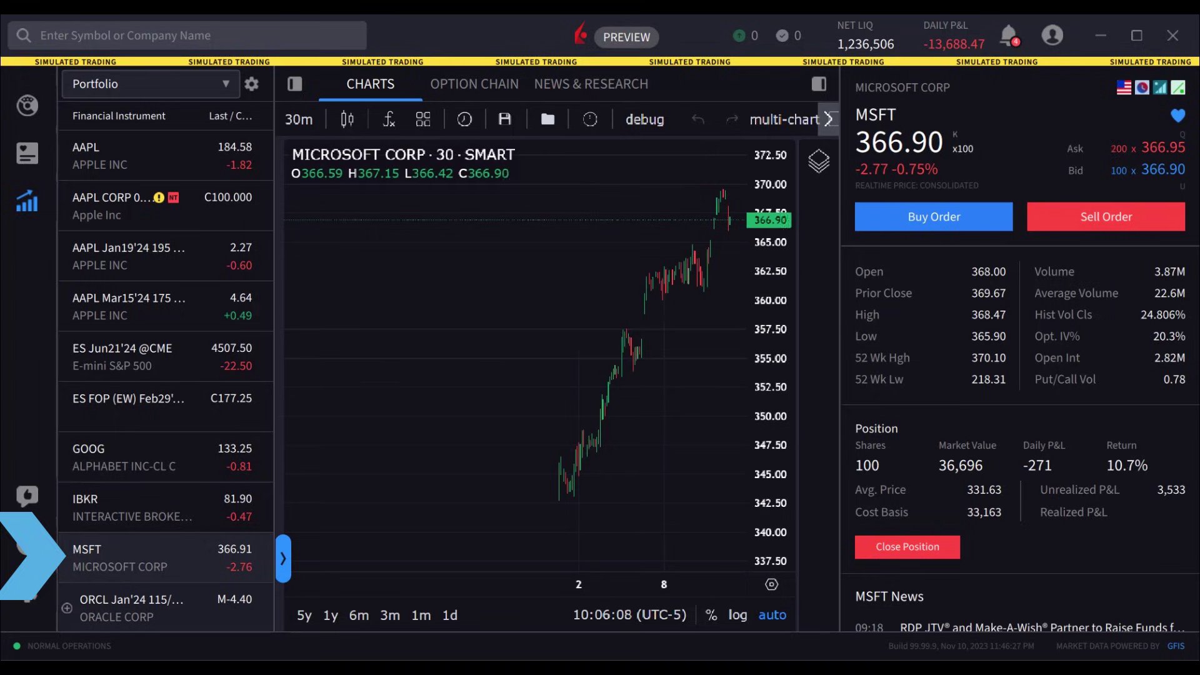
left_click(331, 620)
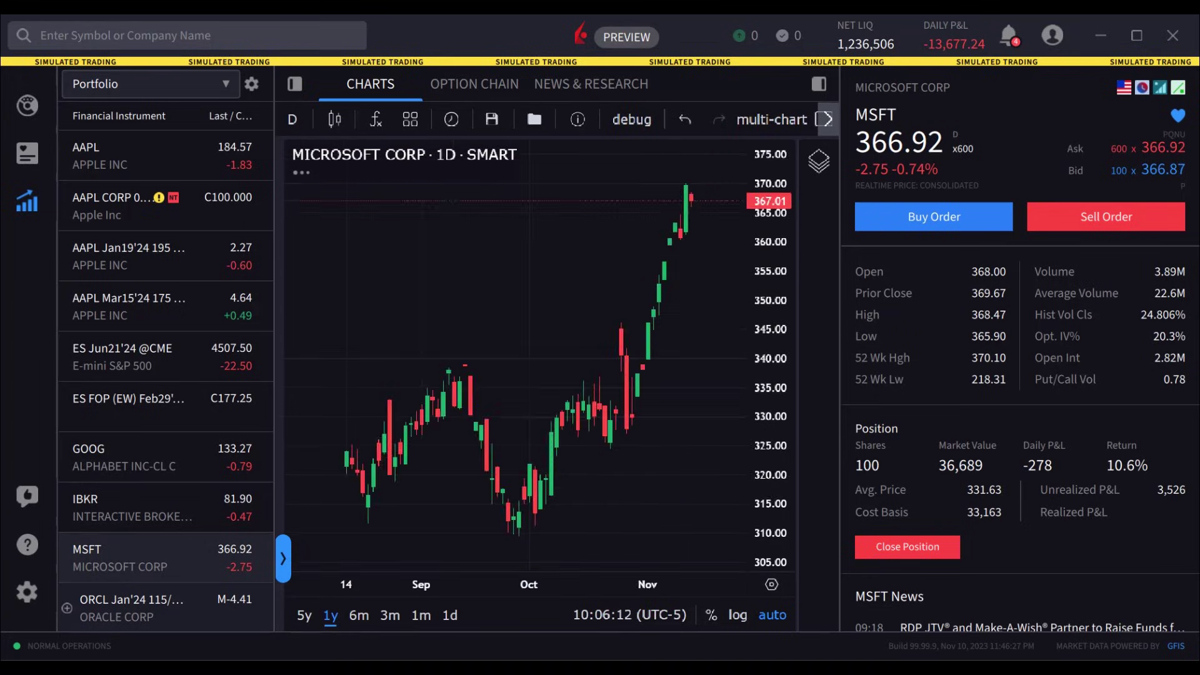
left_click(293, 120)
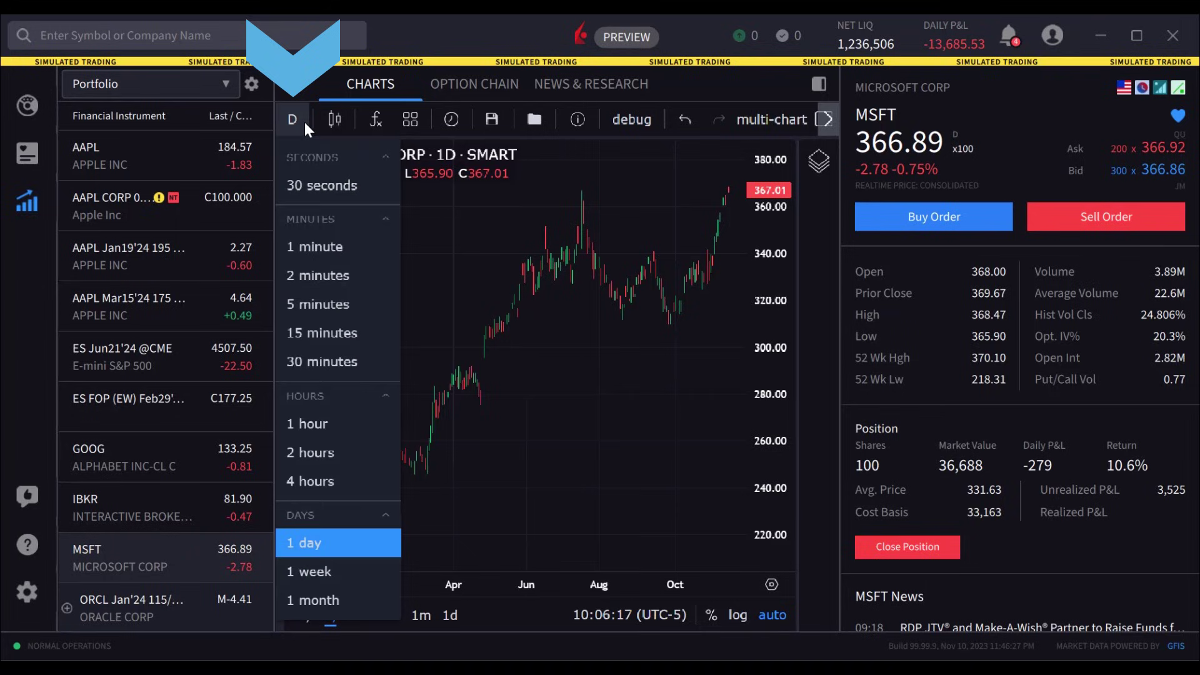
left_click(318, 574)
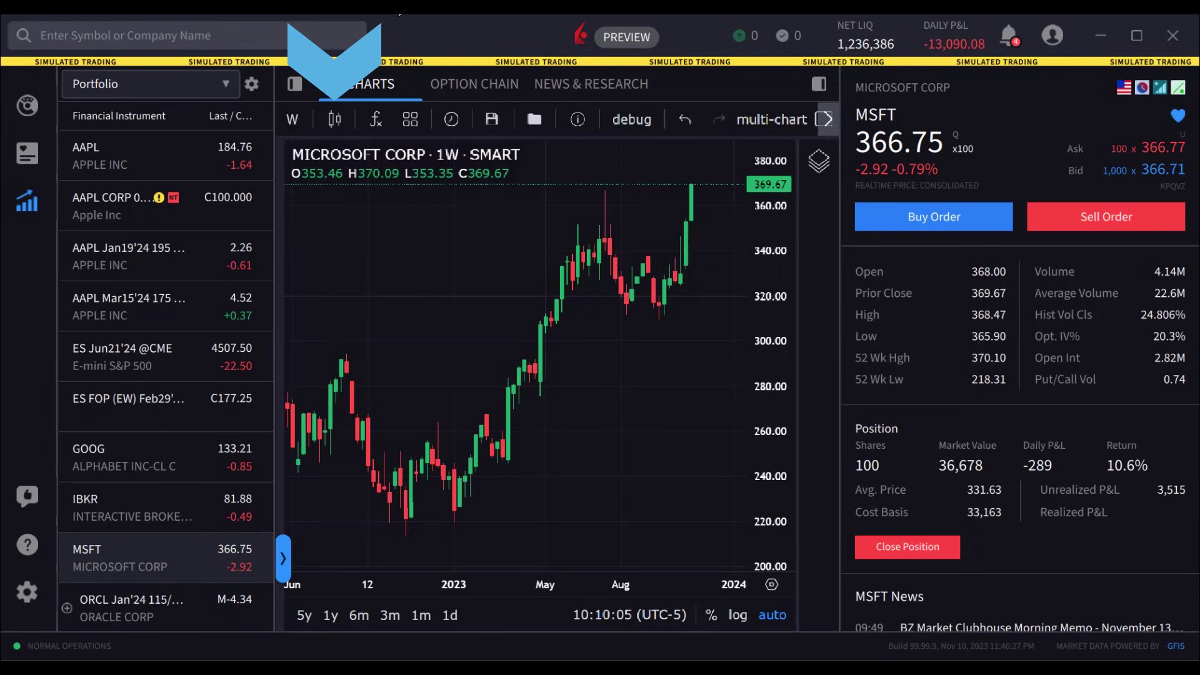
Step: Switch the MSFT chart style to OHLC Bars and bring up the Indicators list
left_click(350, 114)
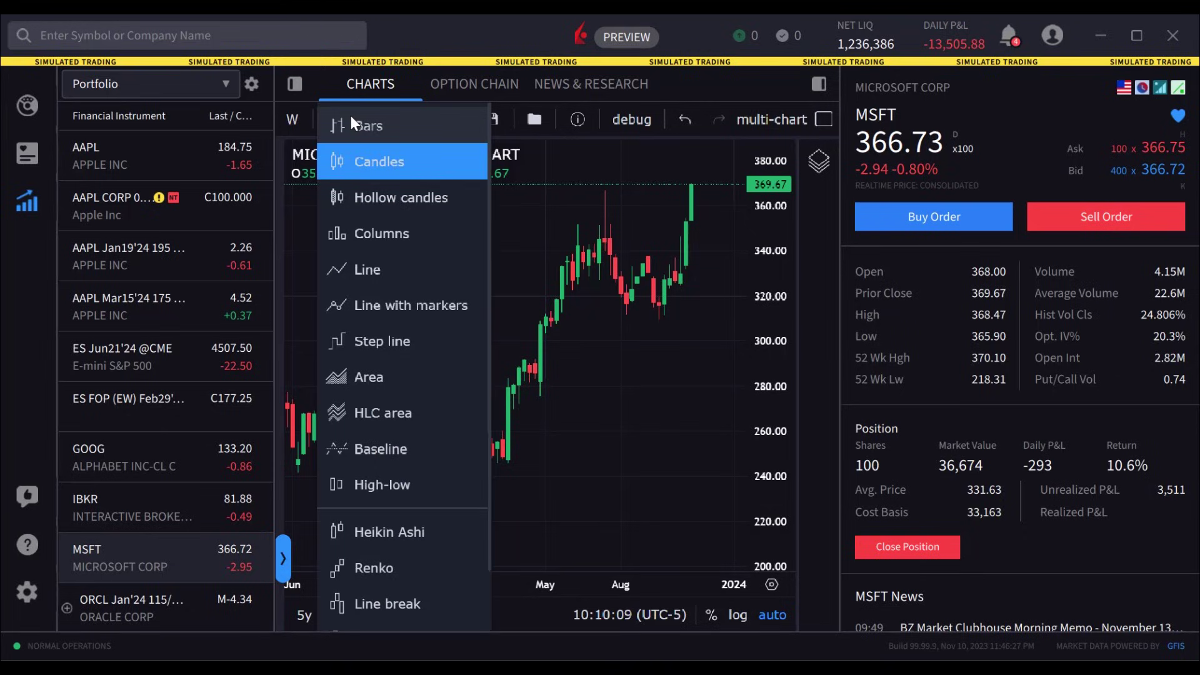
left_click(389, 130)
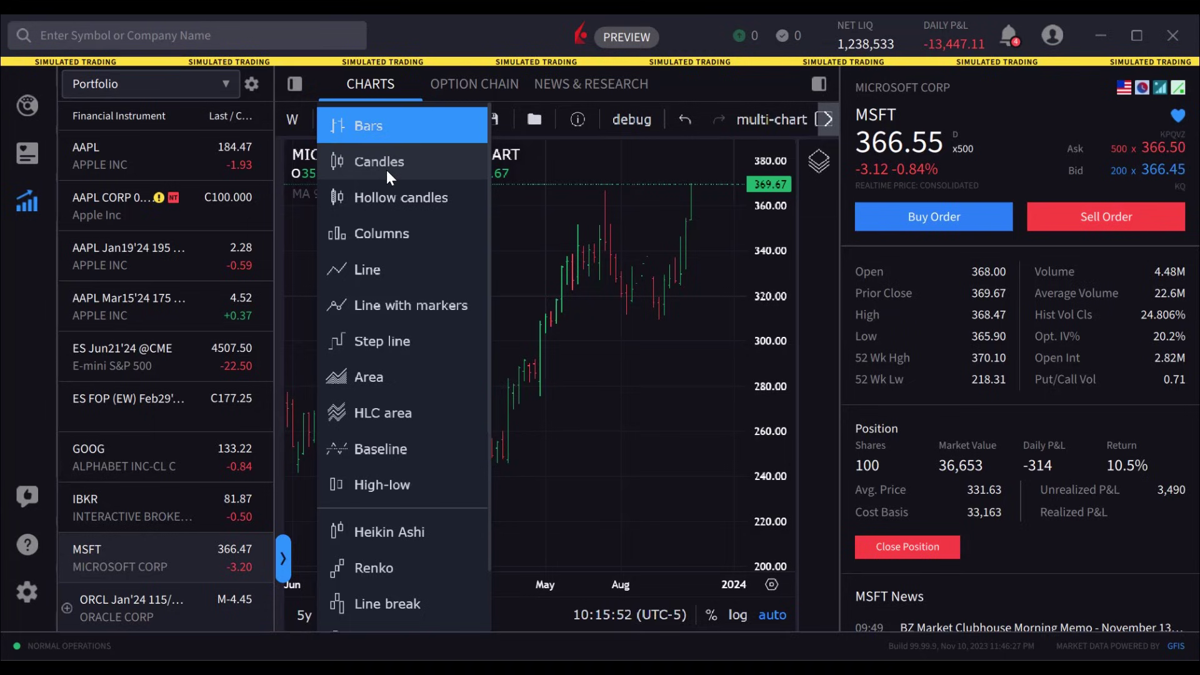
scroll(386, 171, "down", 1)
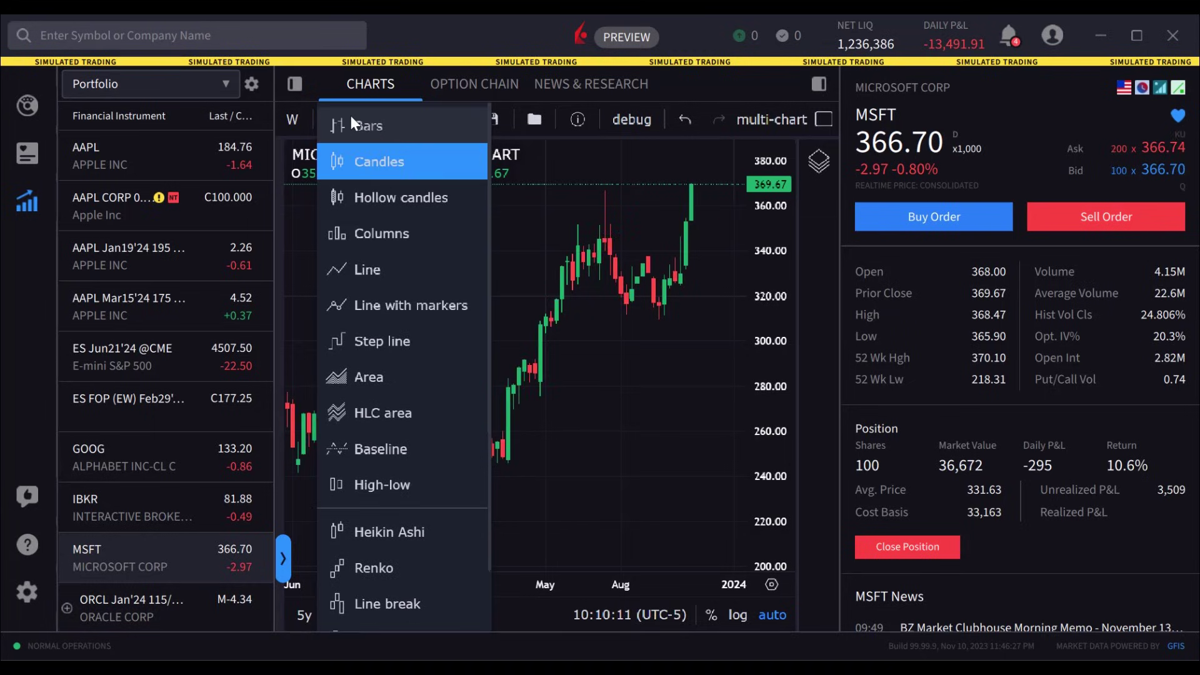
left_click(351, 115)
left_click(377, 117)
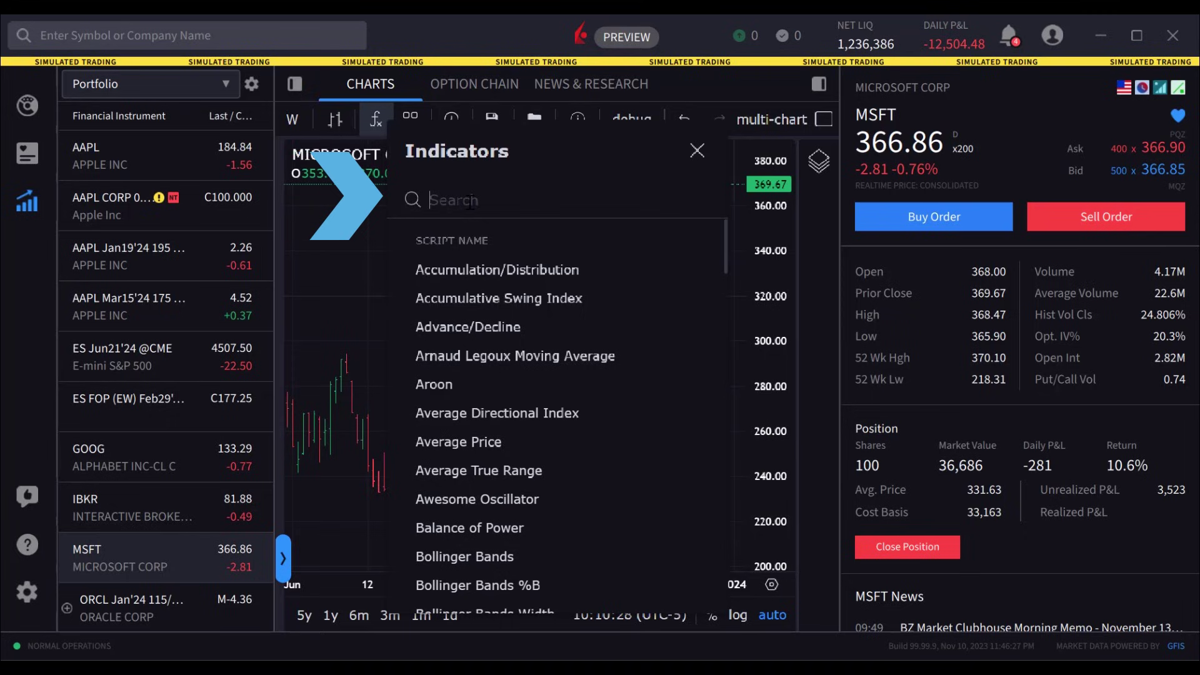
Step: Search 'moving' and add the Moving Average (SMA 9) overlay to the weekly MSFT chart
type("moving")
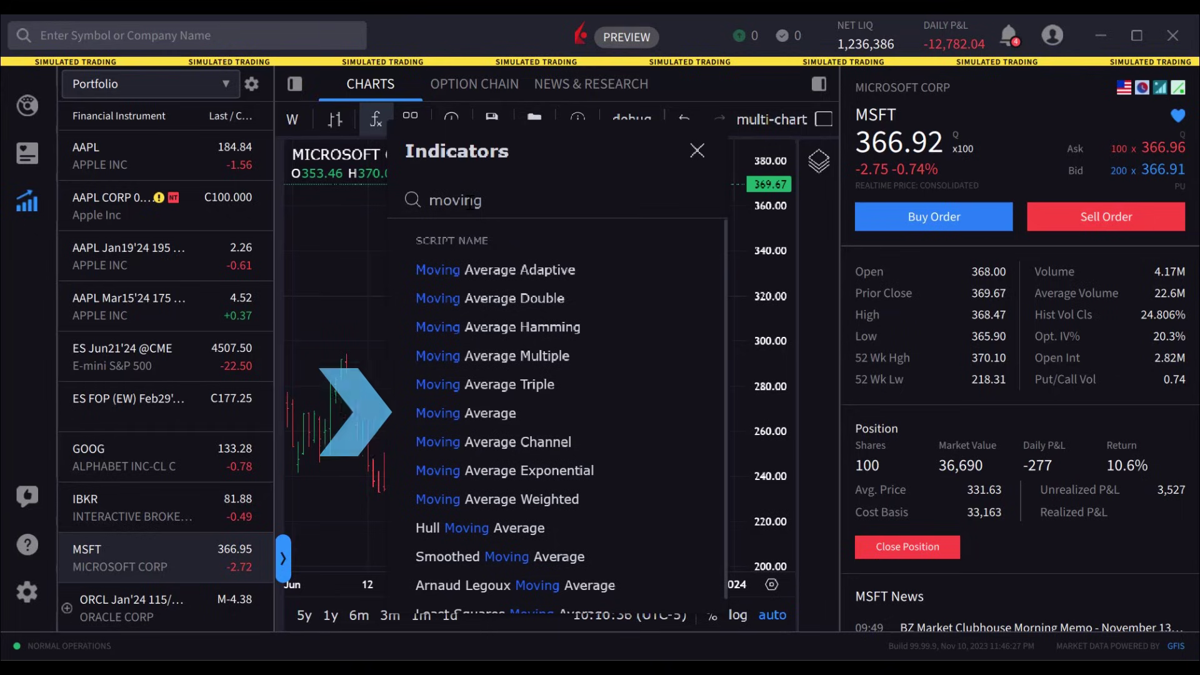
left_click(486, 413)
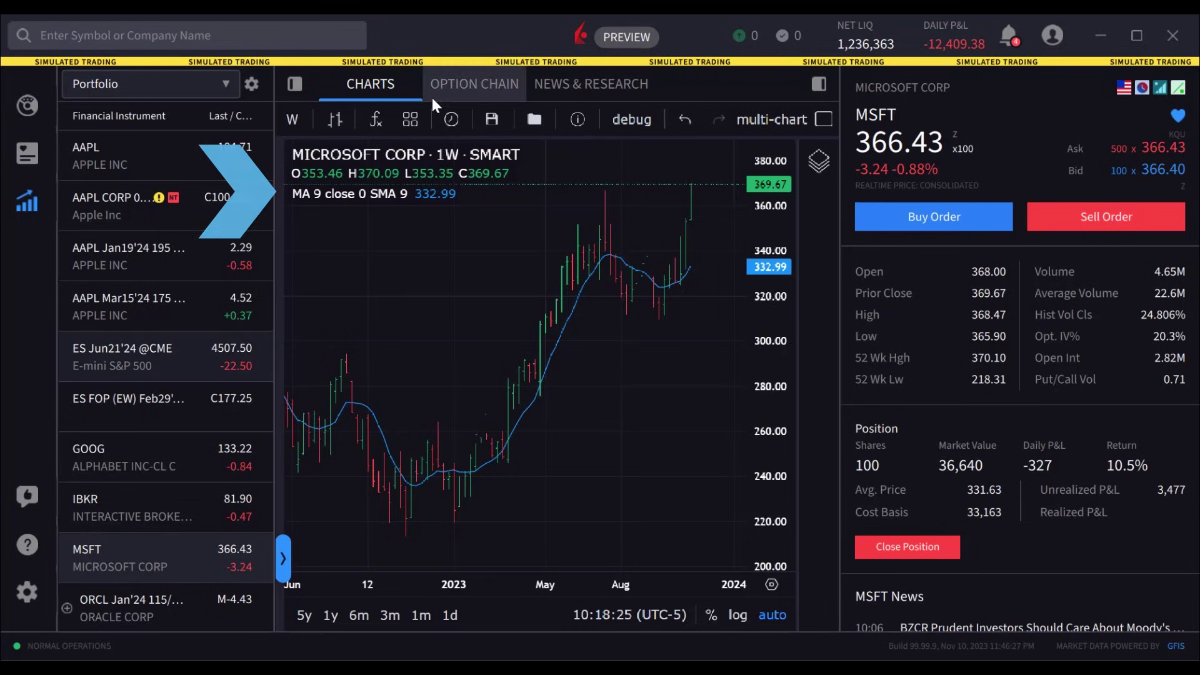
mouse_move(403, 197)
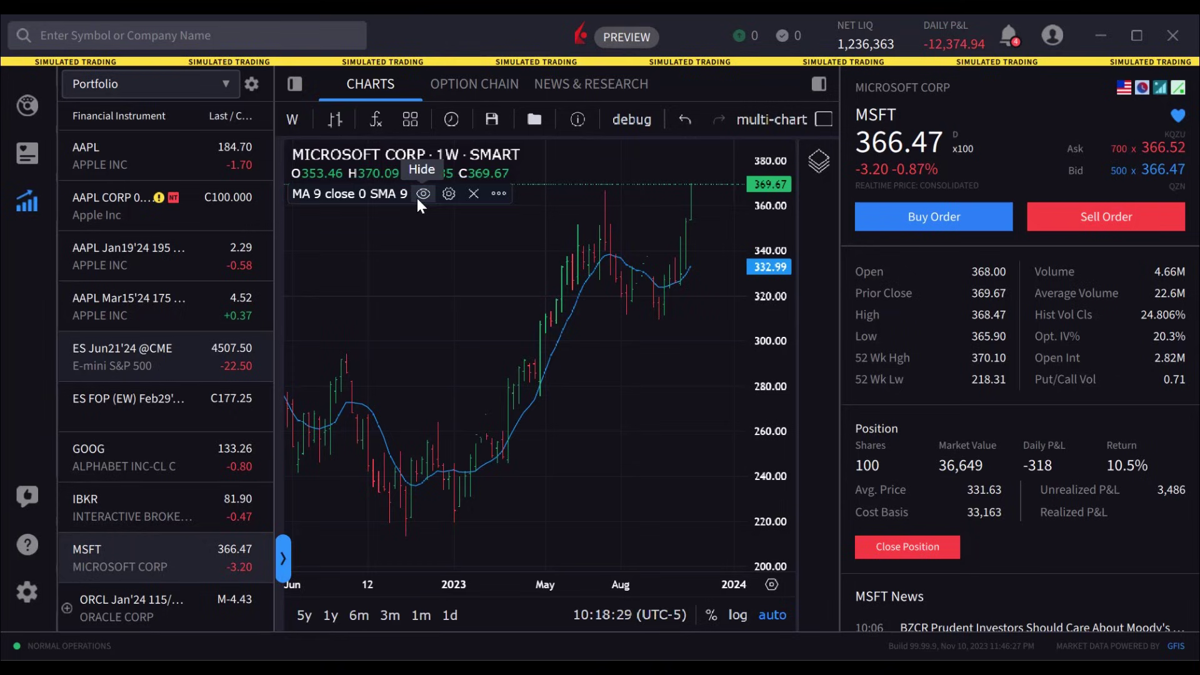
Step: Lower the moving average length from 9 to 7 in its settings
left_click(449, 192)
left_click(623, 336)
left_click(623, 336)
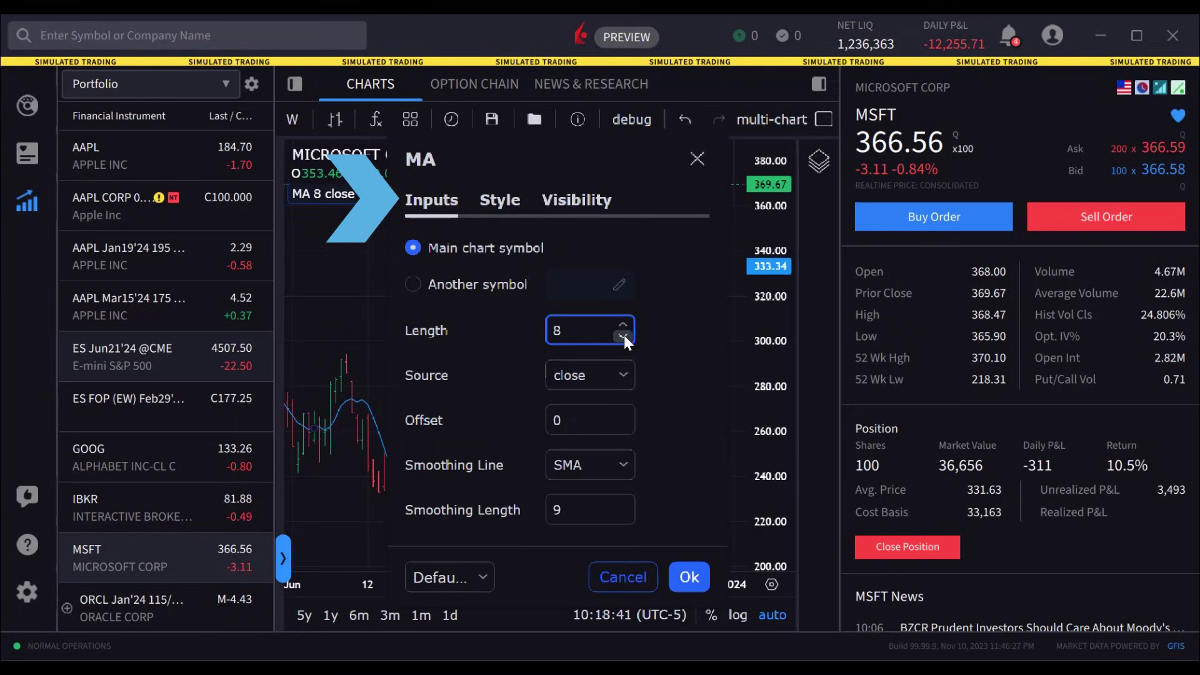
left_click(689, 577)
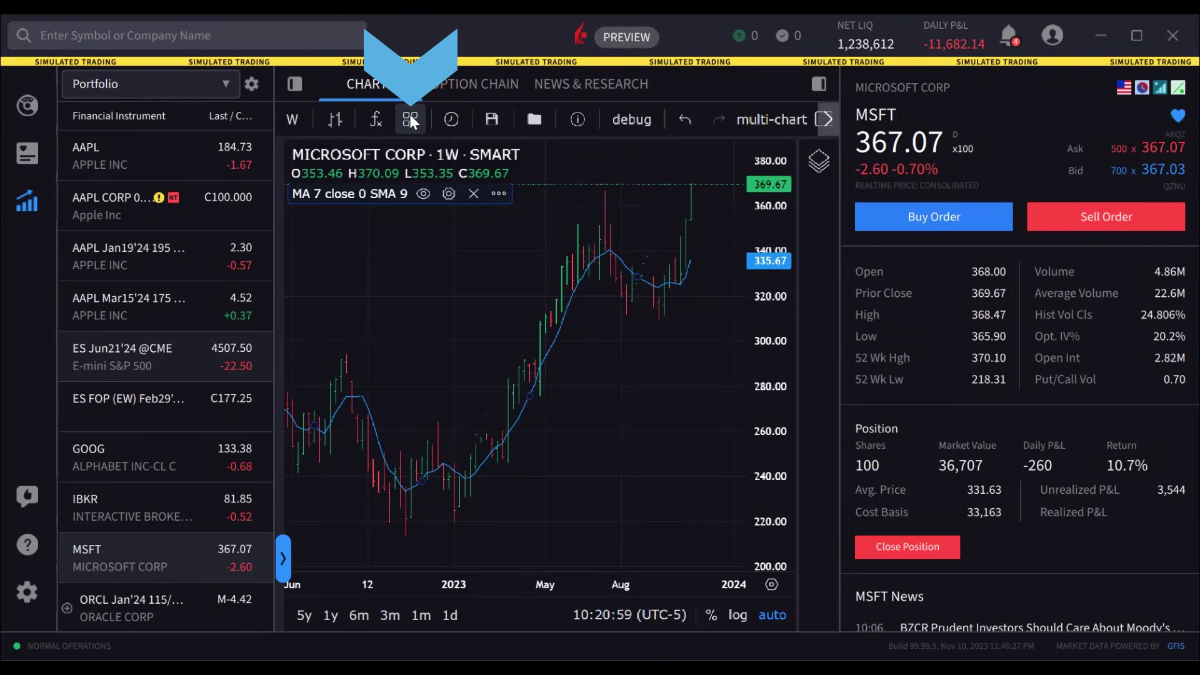
Step: Save the chart's indicators as a template named 'MA1'
left_click(410, 116)
left_click(448, 157)
type("MA1")
left_click(692, 458)
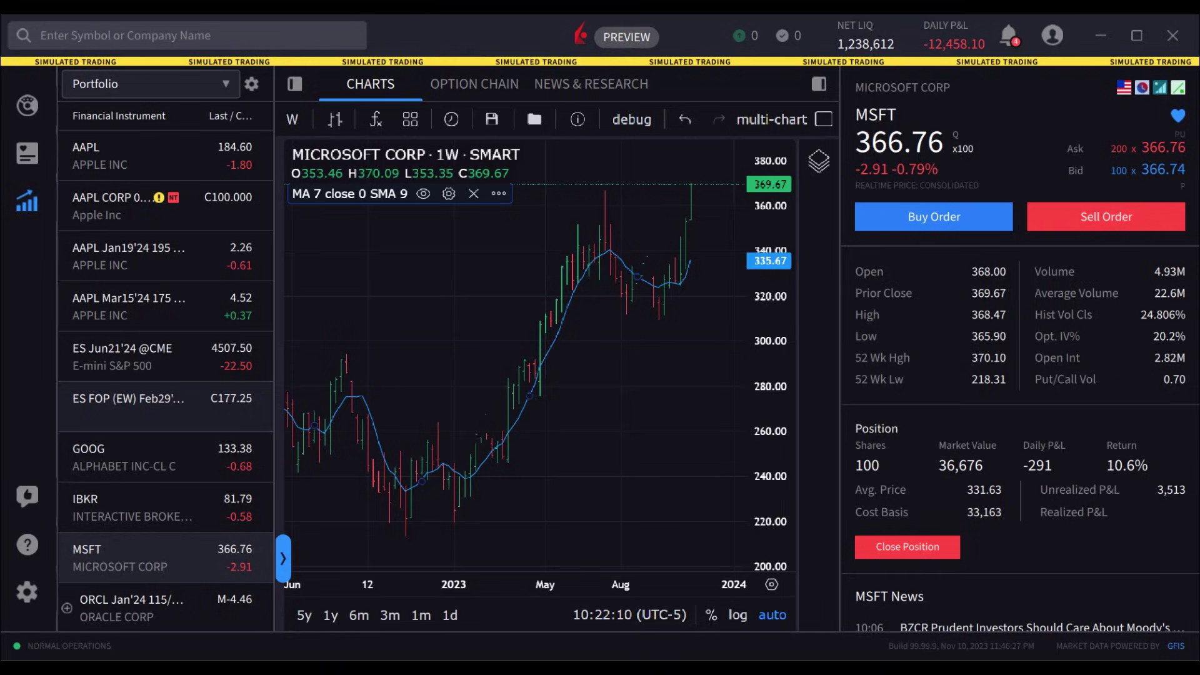
Step: Enable Outside RTH data on the MSFT chart, then open and dismiss the Save Chart Snapshot dialog
left_click(452, 122)
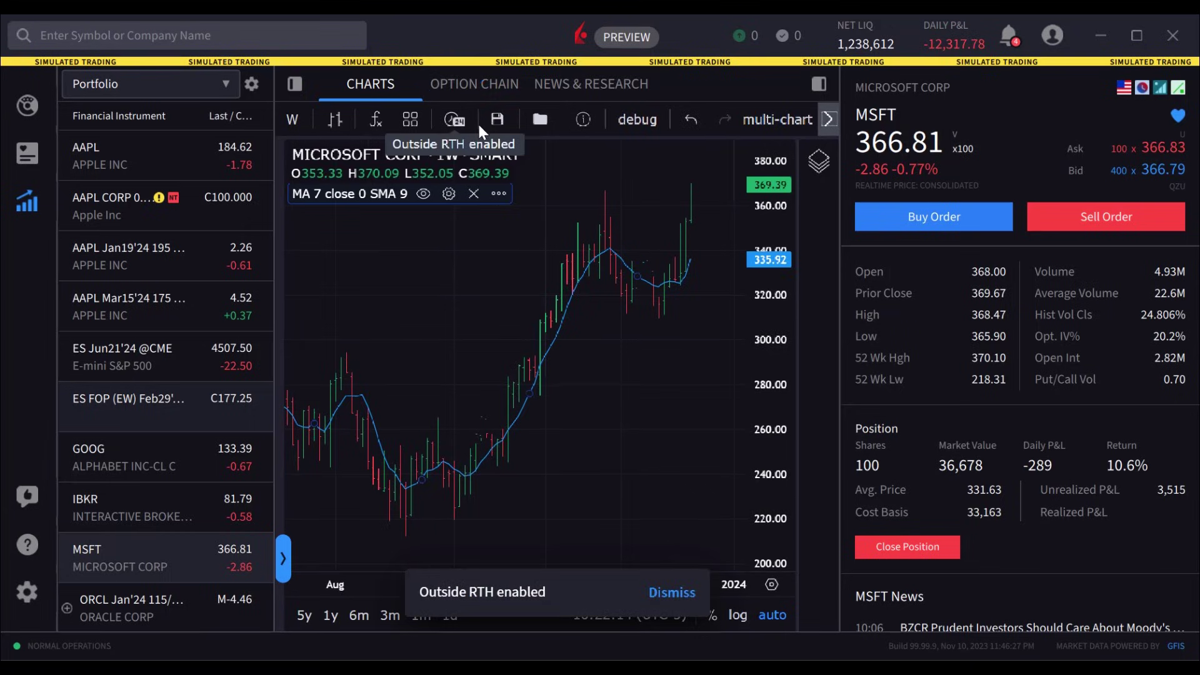
left_click(504, 122)
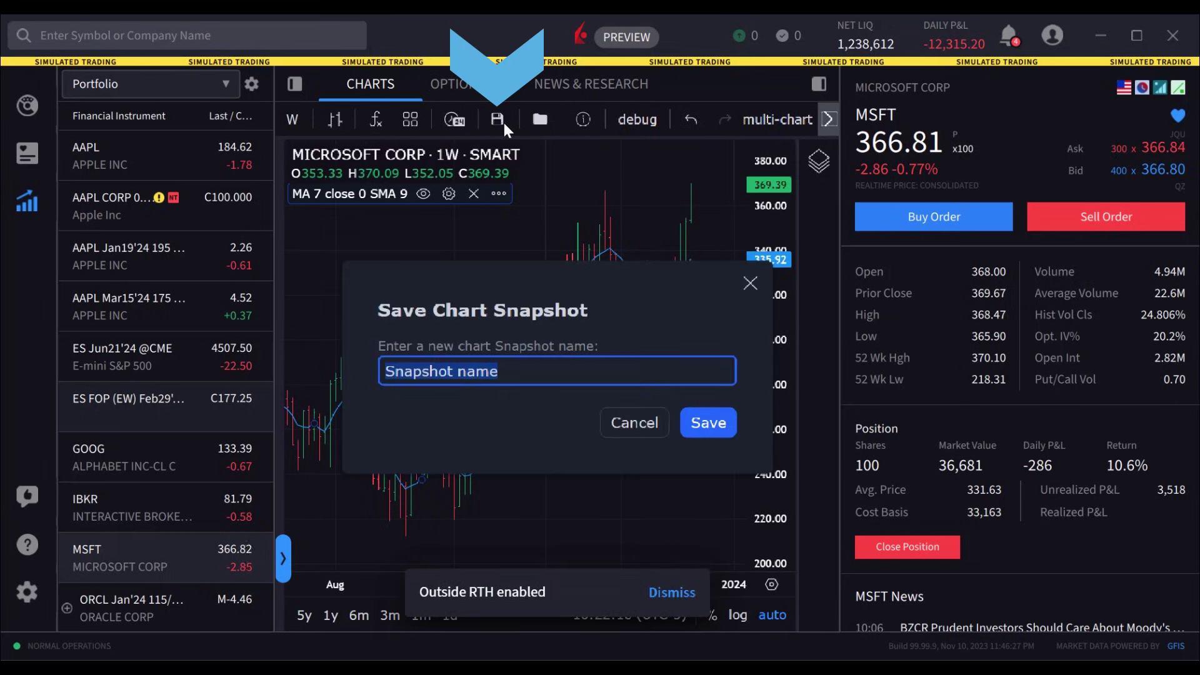
left_click(749, 282)
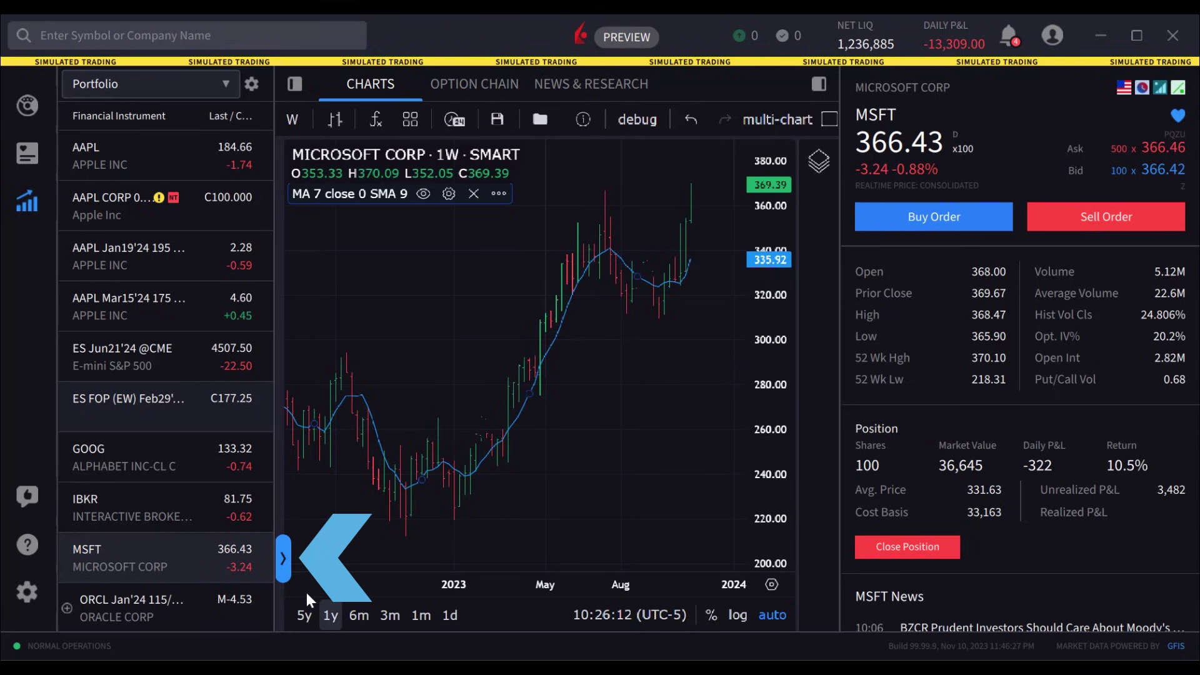
Step: Expand the drawing toolbar and try the curve and crosshair pointer tools
left_click(285, 562)
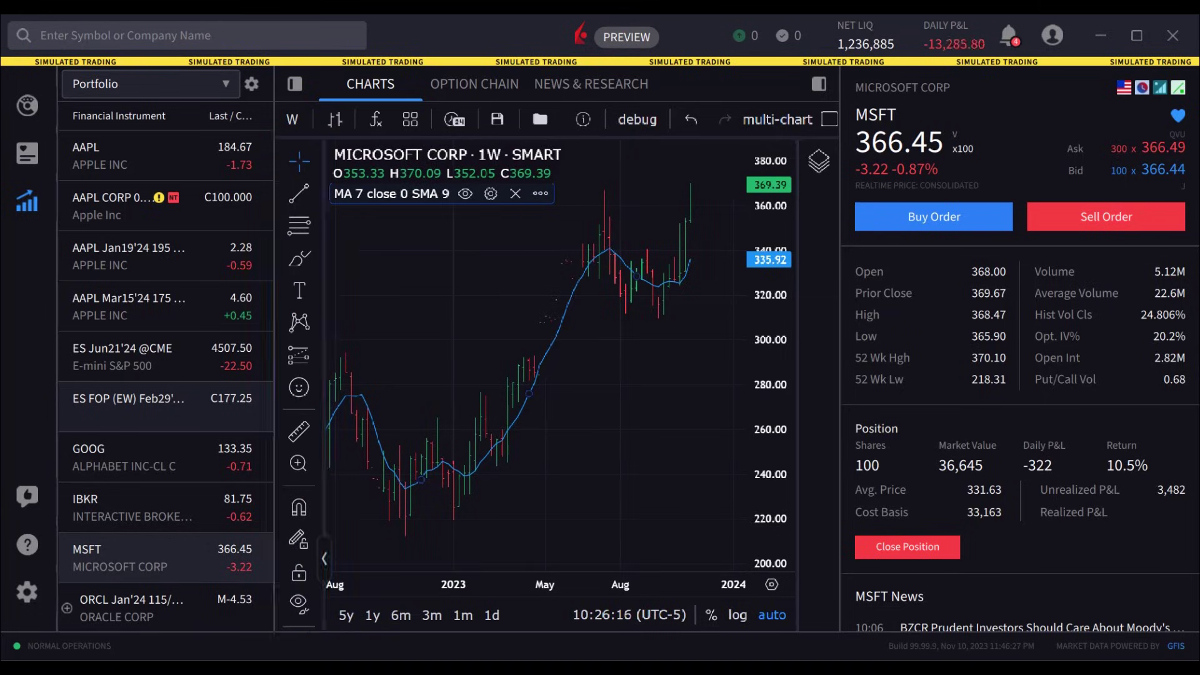
left_click(296, 257)
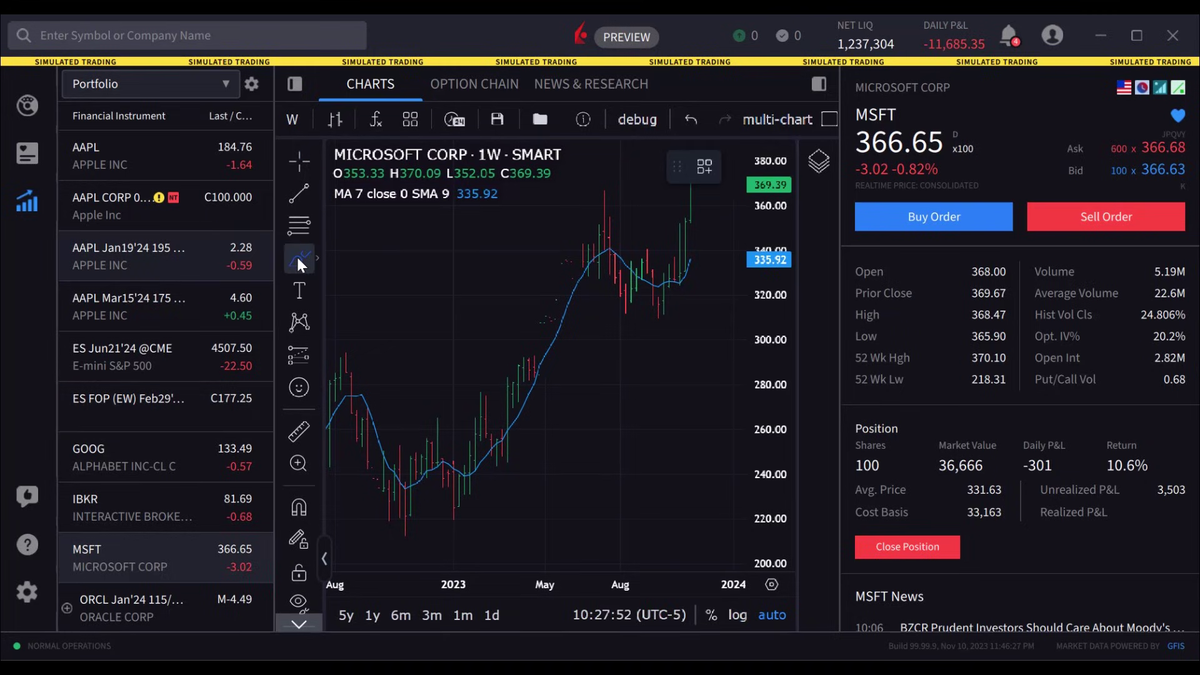
left_click(304, 161)
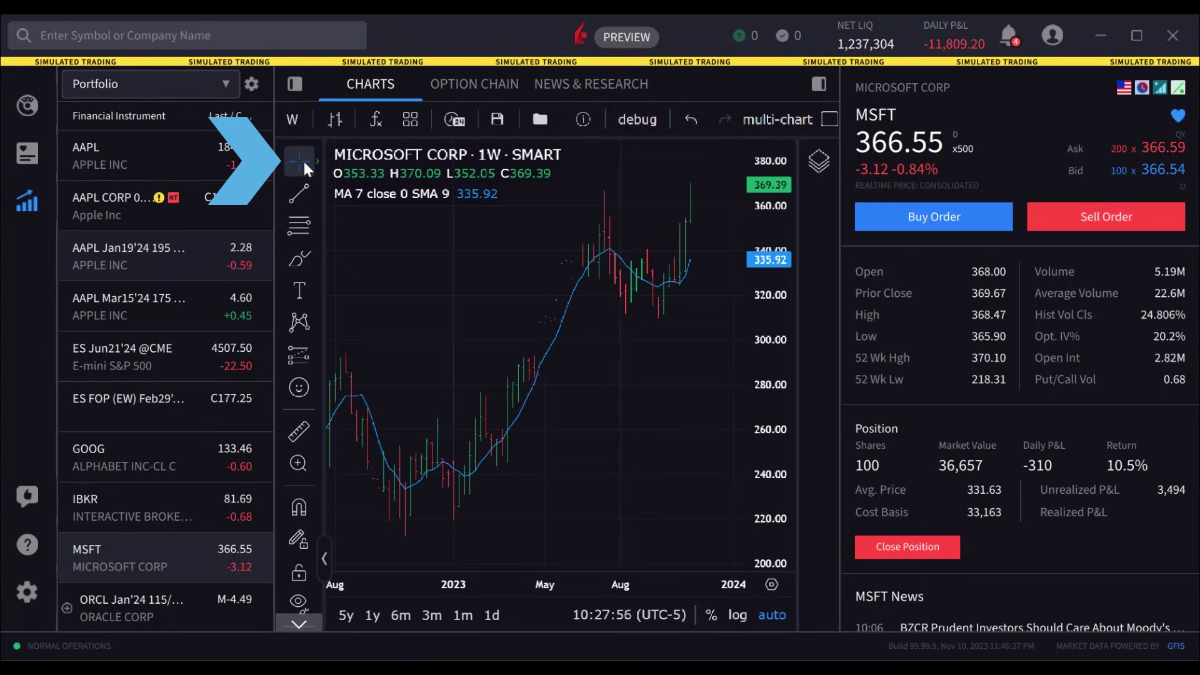
left_click(303, 161)
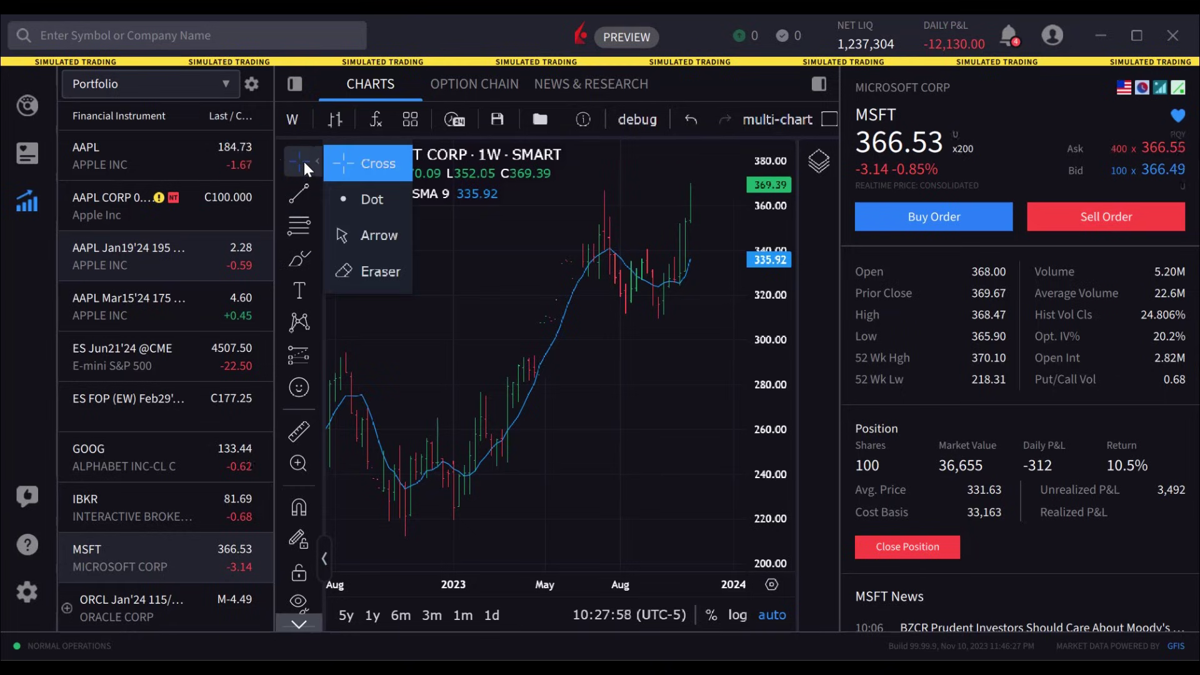
Step: Draw a Fibonacci retracement from August 2022 to January 2024 and open its options
left_click(304, 225)
mouse_move(356, 370)
left_mouse_down()
mouse_move(448, 315)
mouse_move(758, 217)
mouse_move(737, 232)
mouse_move(734, 223)
left_mouse_up()
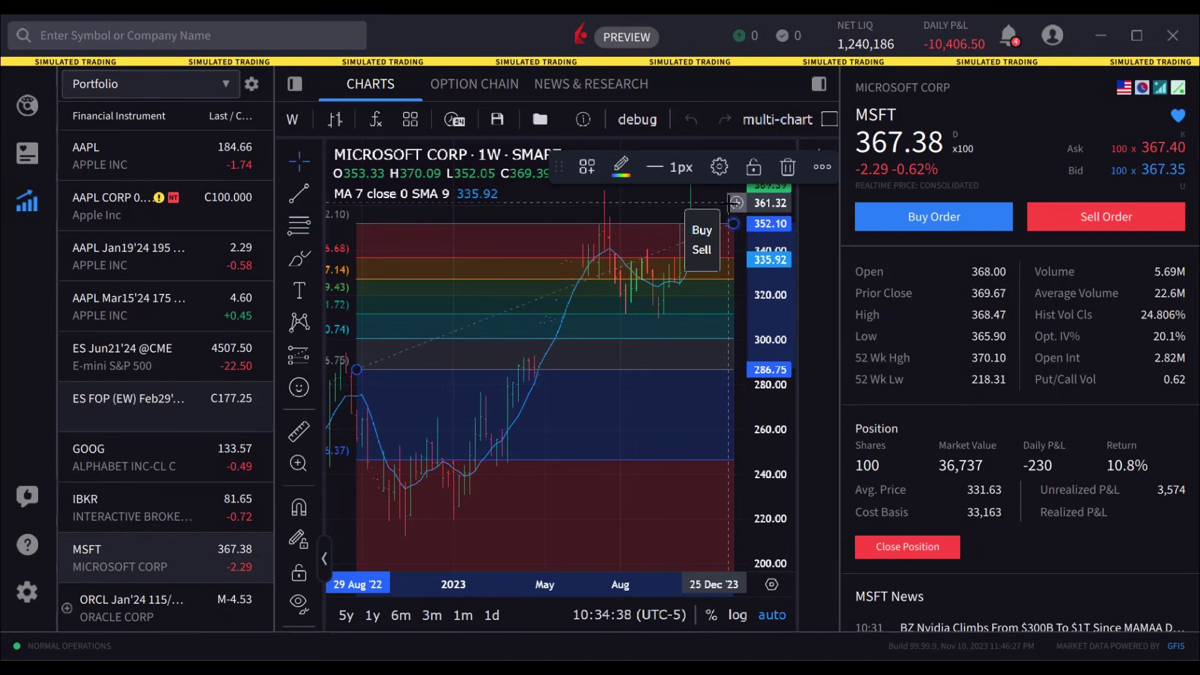
right_click(627, 234)
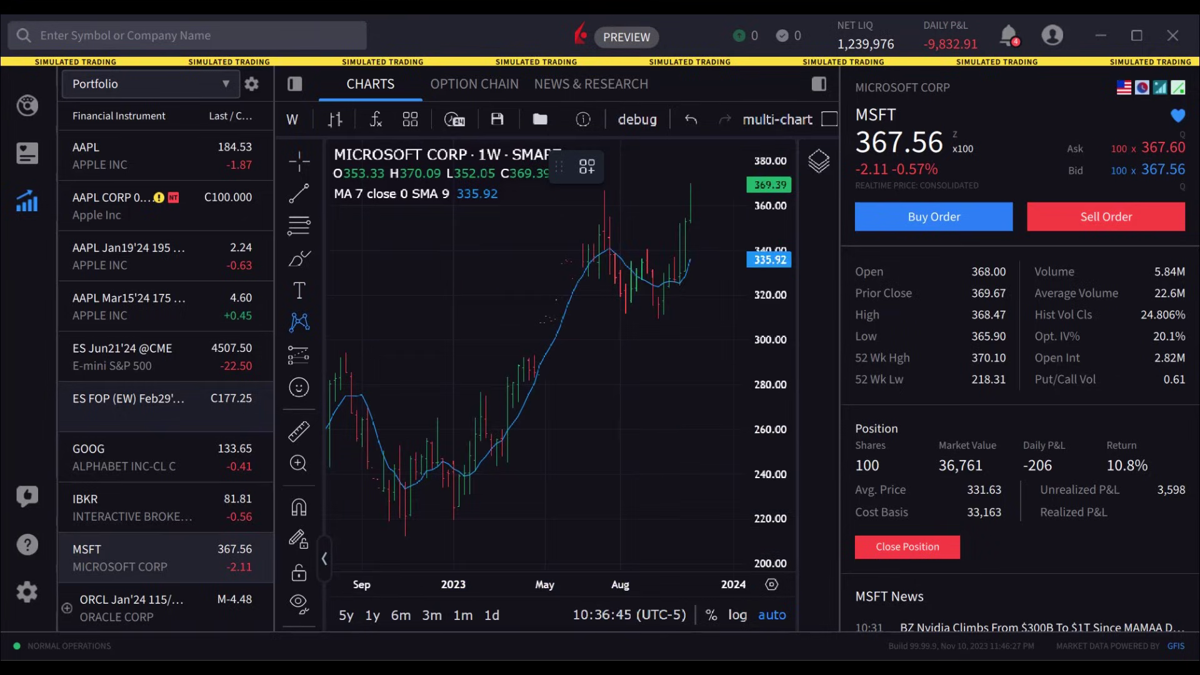
Step: Hide the portfolio list and MSFT quote panel, then bring the portfolio list back
left_click(299, 82)
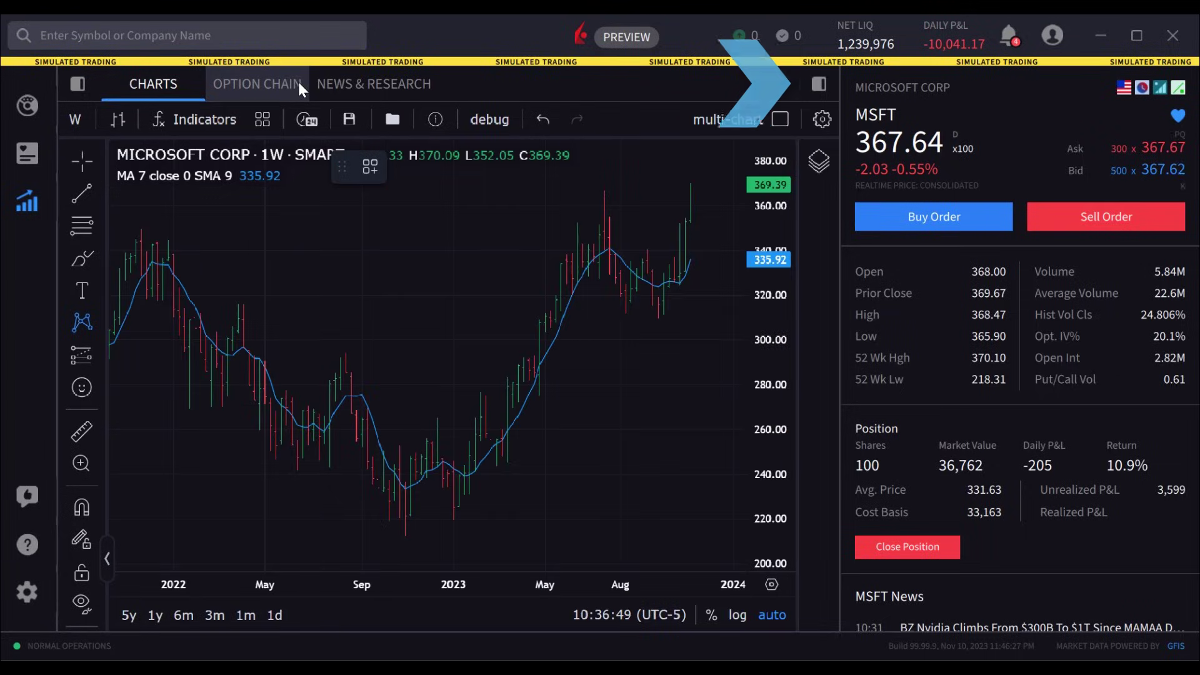
left_click(819, 84)
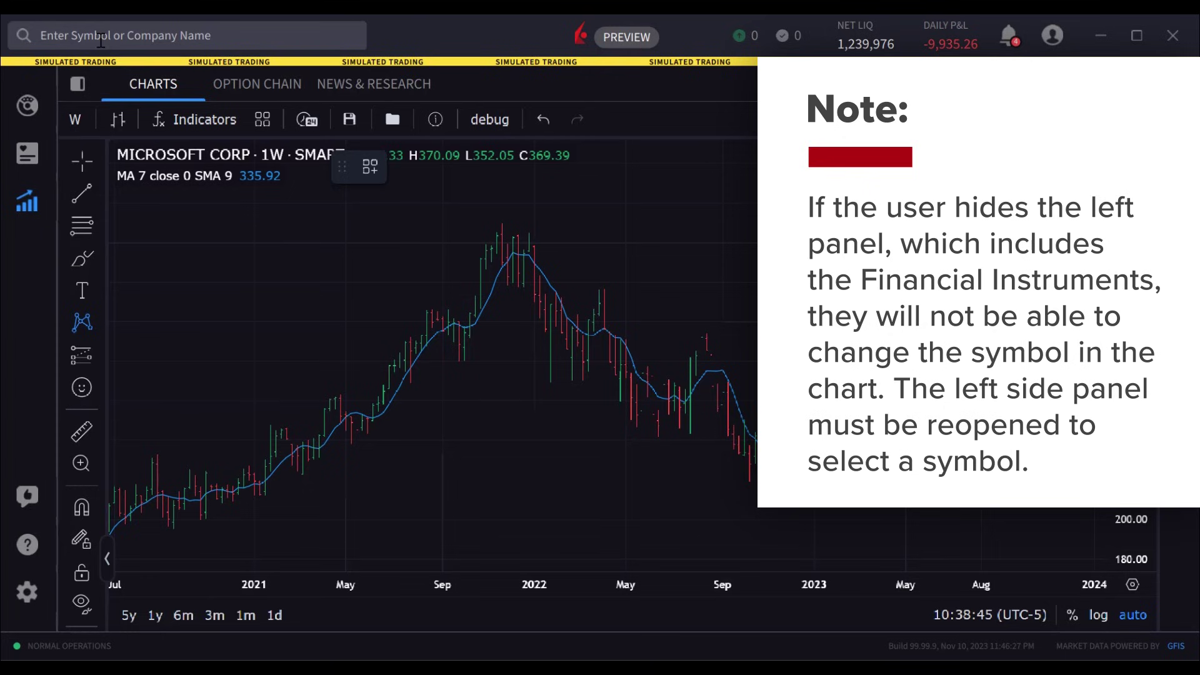
left_click(79, 83)
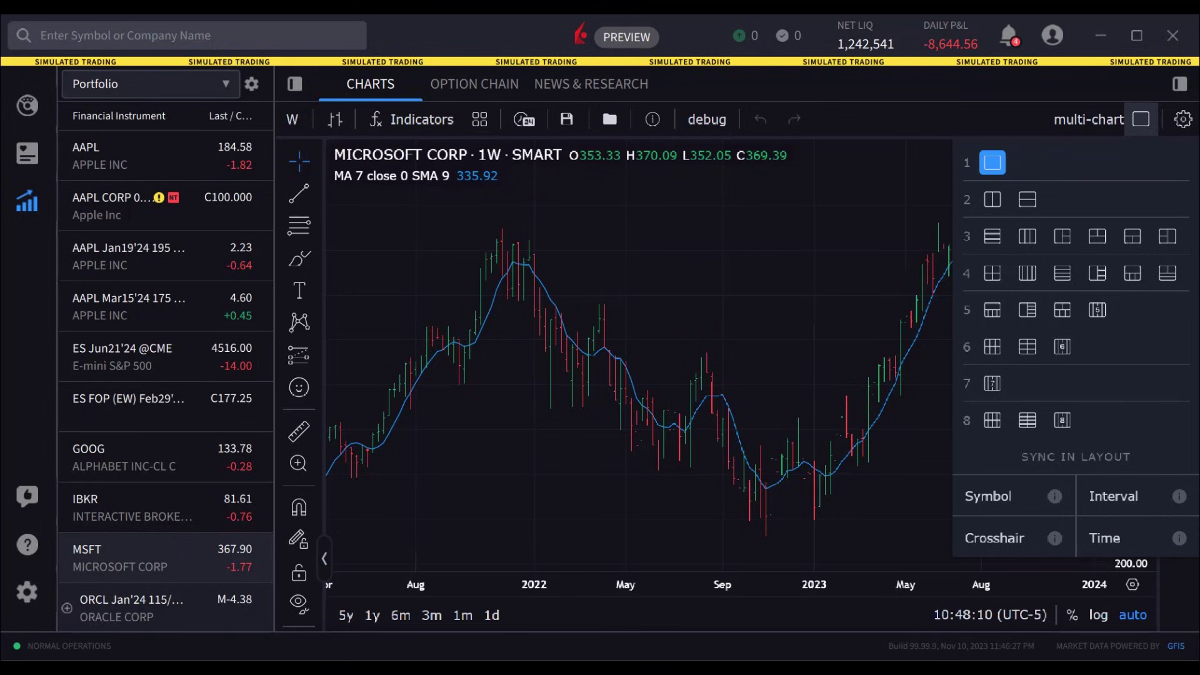
Step: Choose the three side-by-side chart layout with symbol syncing turned off
left_click(1009, 500)
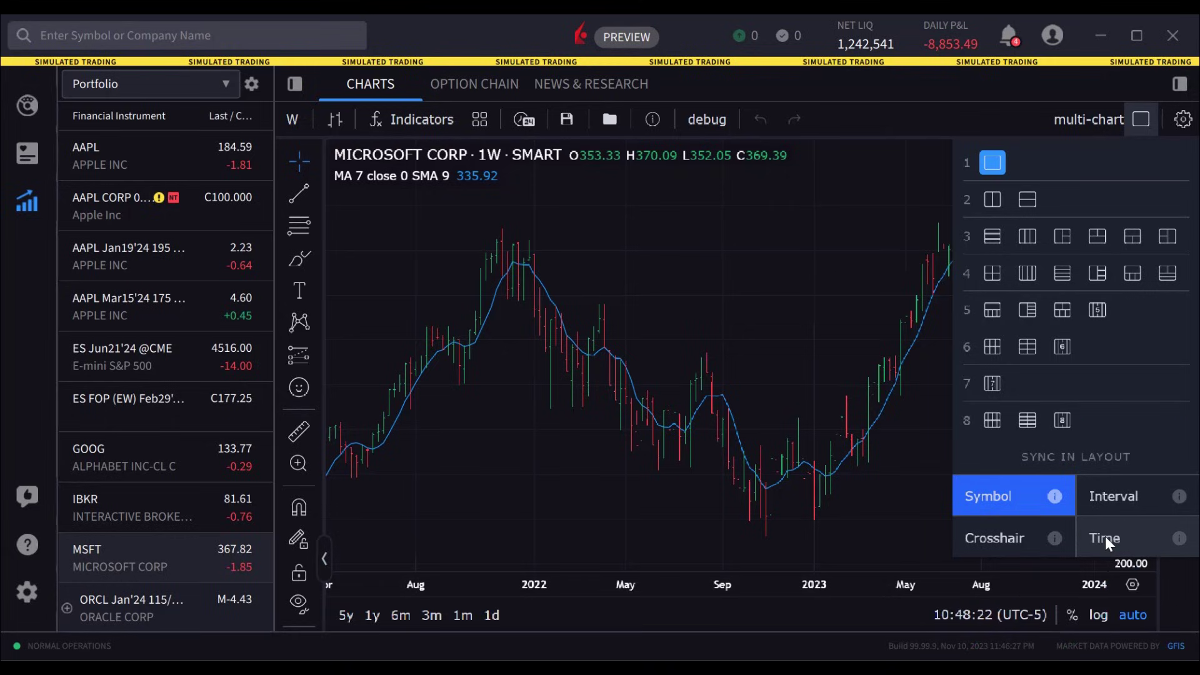
left_click(1027, 236)
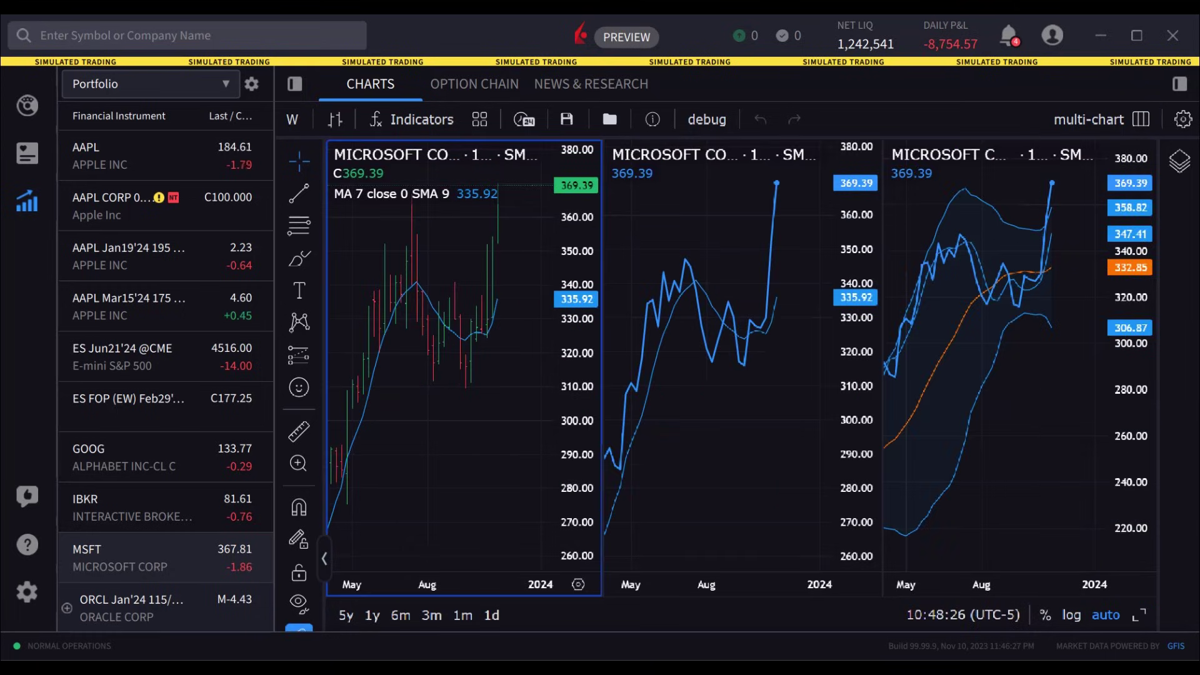
left_click(1139, 119)
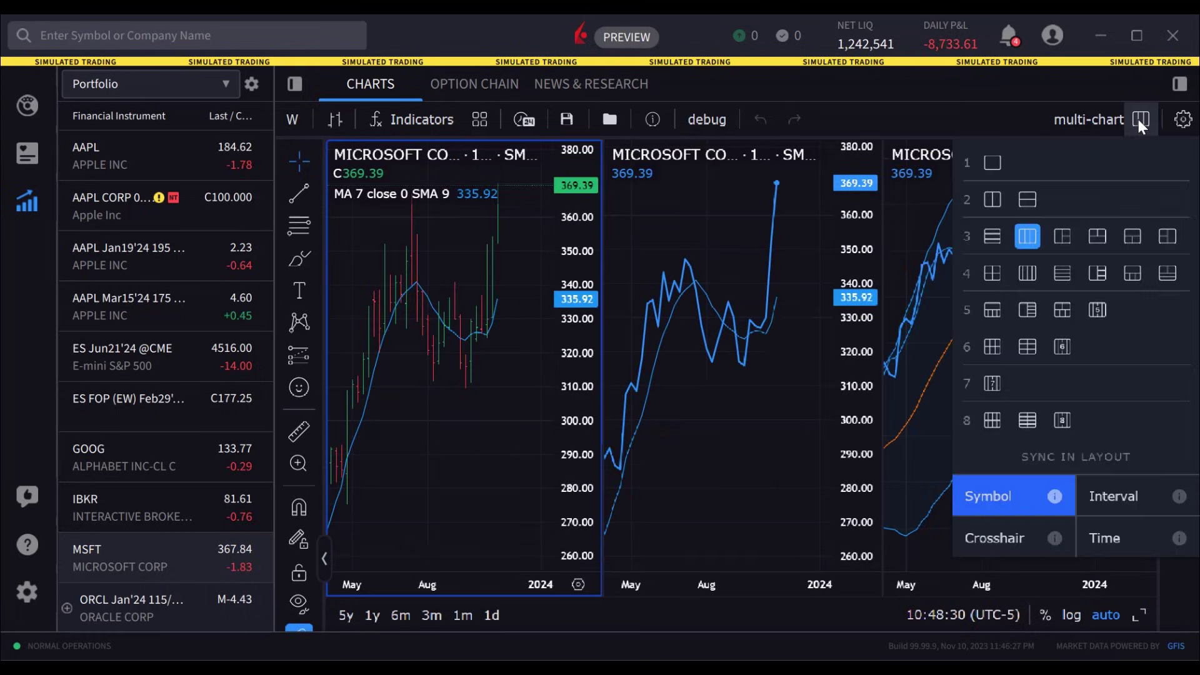
left_click(1032, 485)
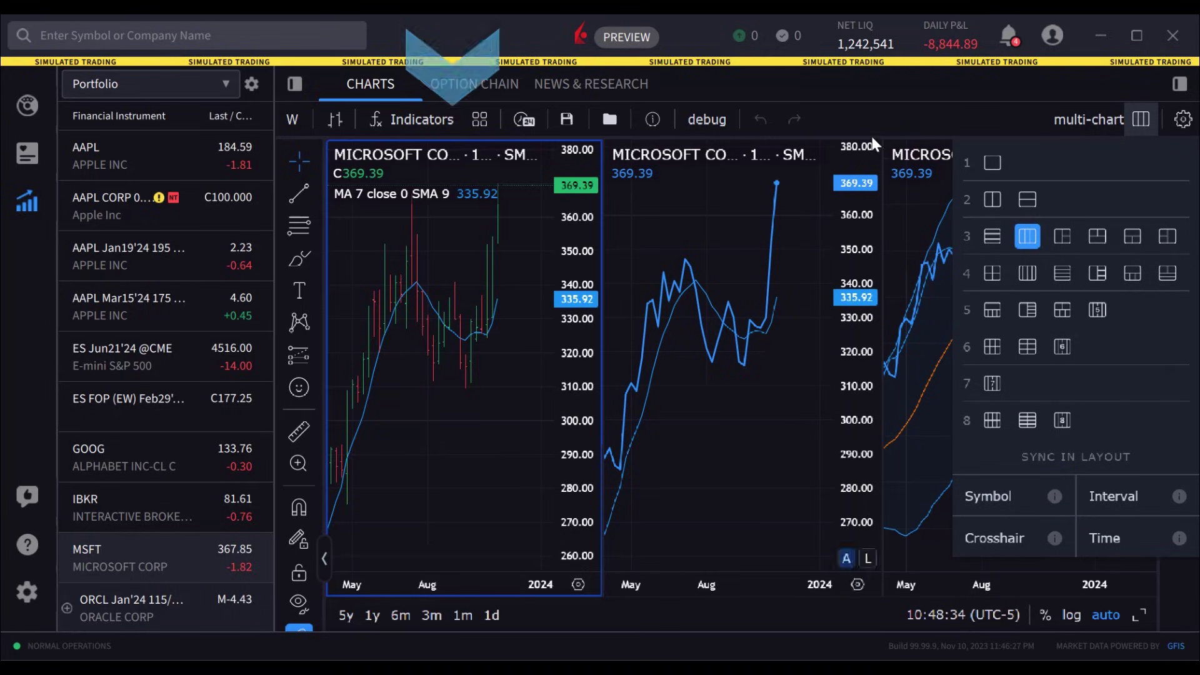
Step: Show Interactive Brokers (IBKR) in the first chart and open the Chart settings
left_click(868, 114)
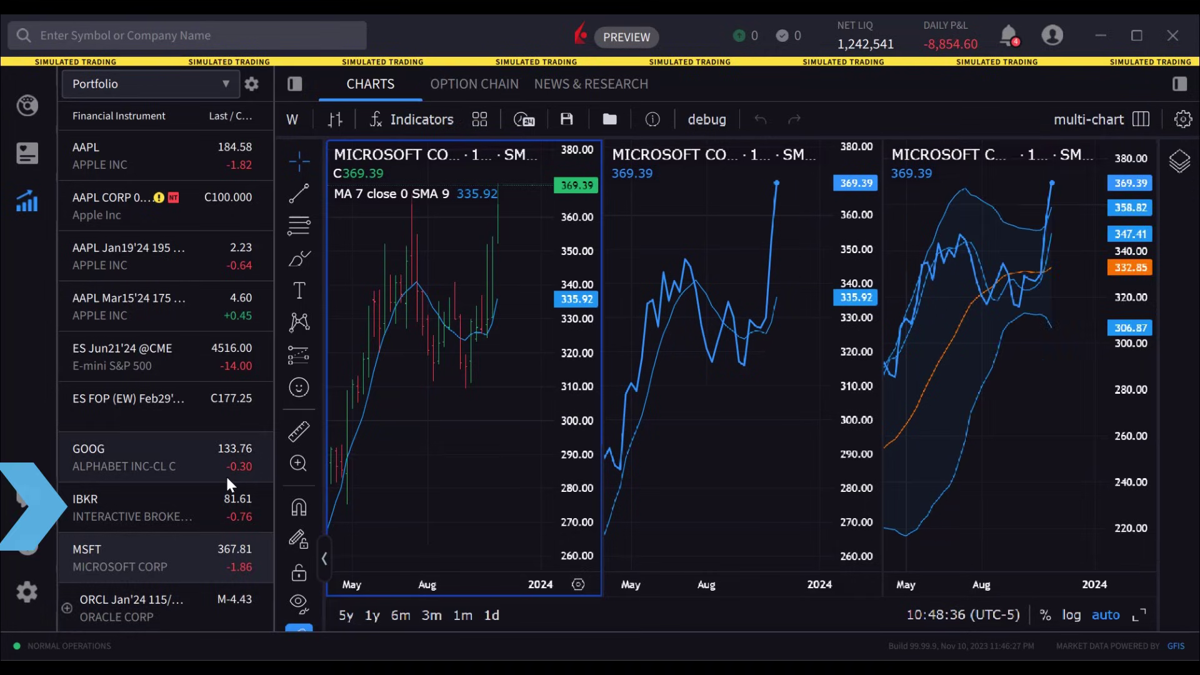
left_click(154, 501)
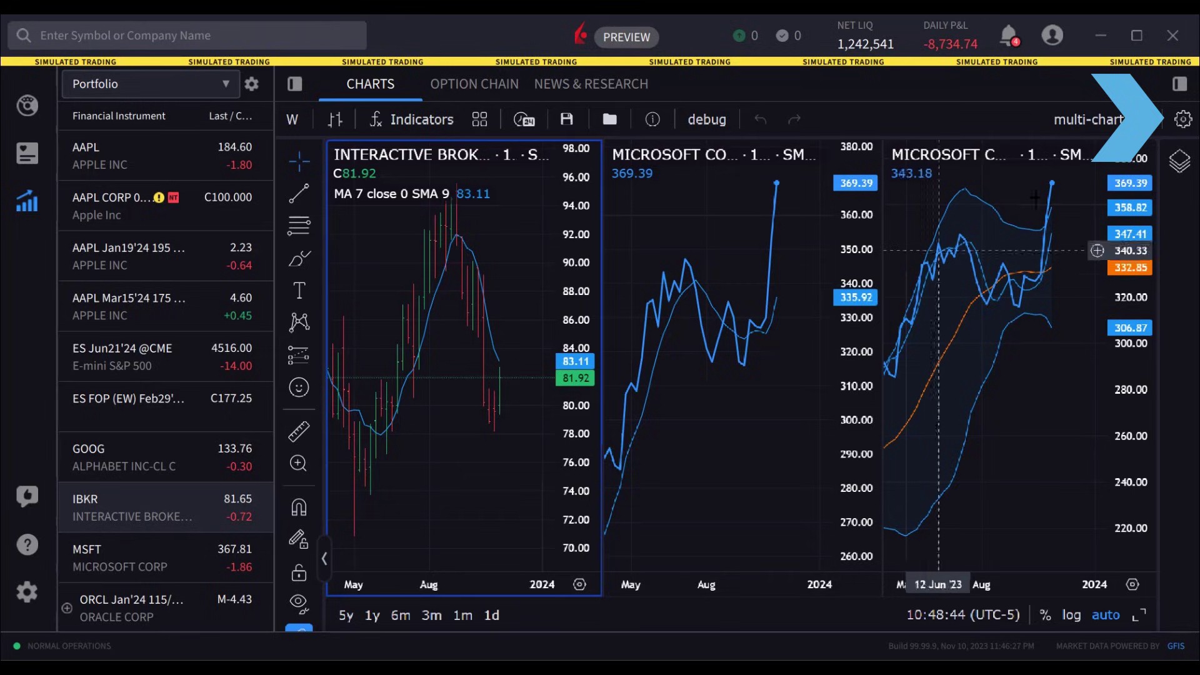
left_click(1183, 121)
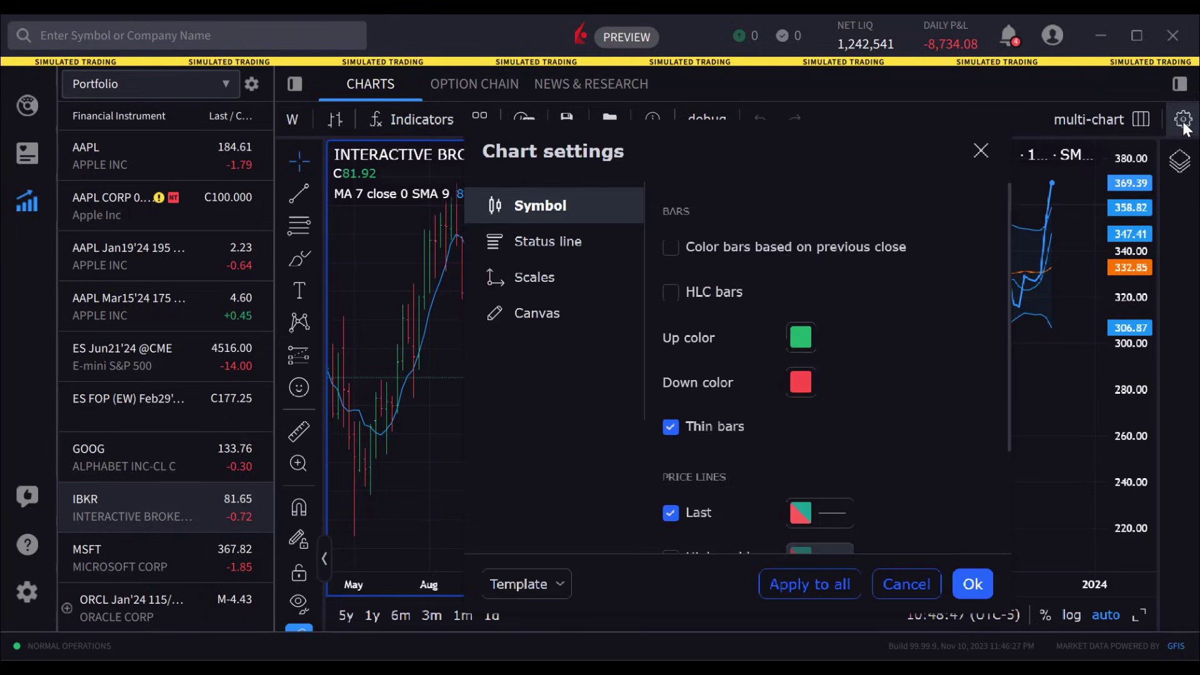